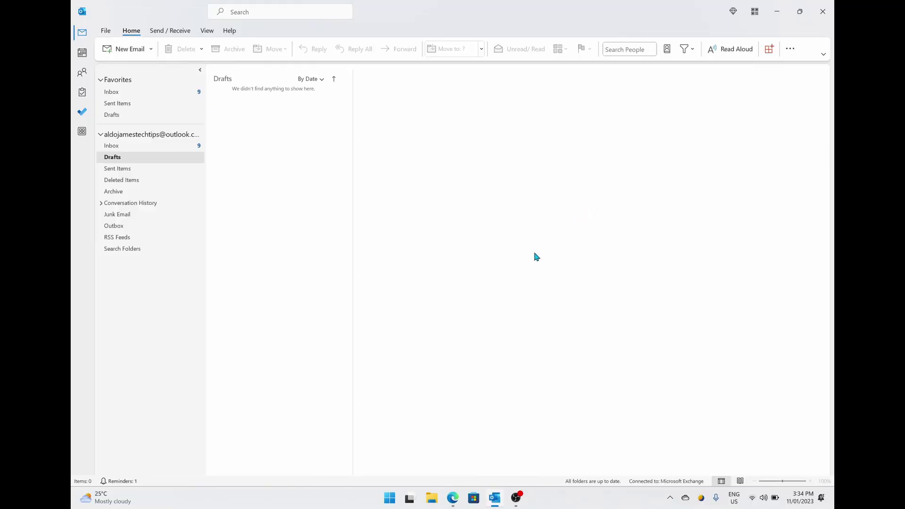
Open Outlook Options on the Mail settings page from the File menu.
{"action": "left_click", "coordinate": [105, 31]}
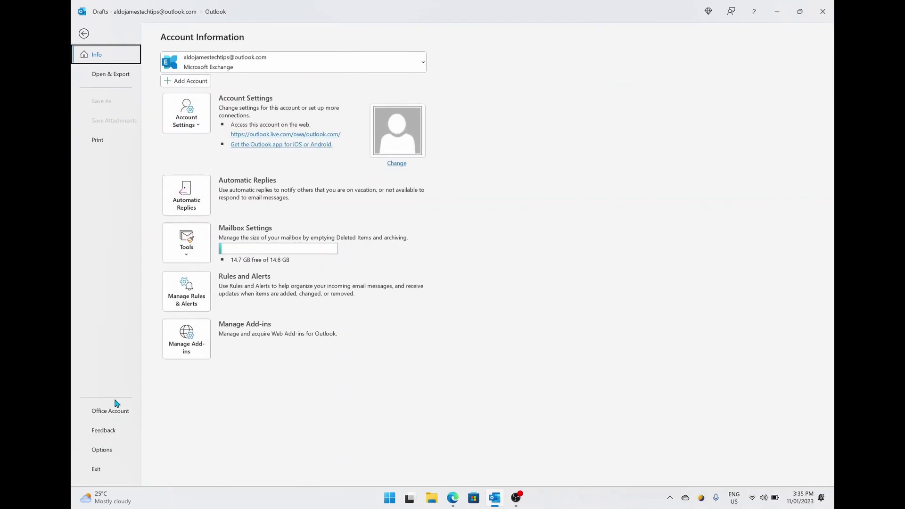
{"action": "left_click", "coordinate": [108, 454]}
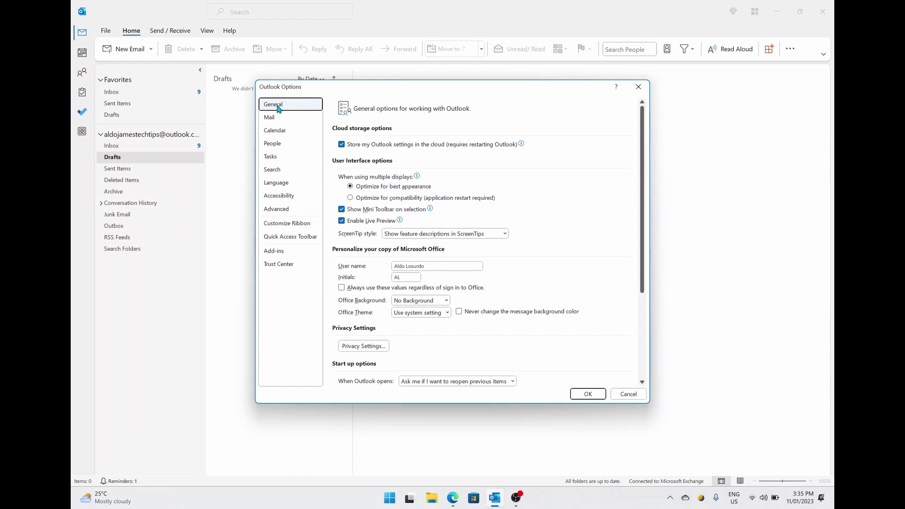
{"action": "left_click", "coordinate": [278, 120]}
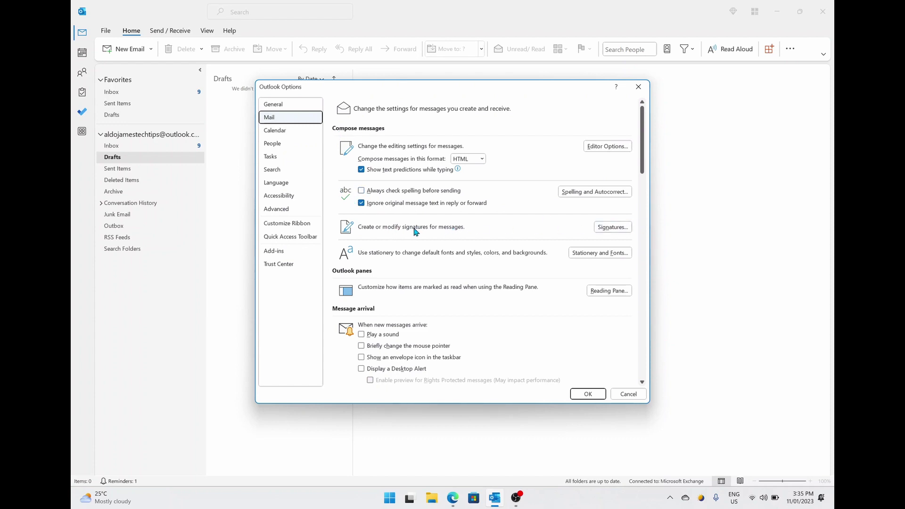
Open Signatures and Stationery with the outlook.com mail account selected.
{"action": "left_click", "coordinate": [626, 230]}
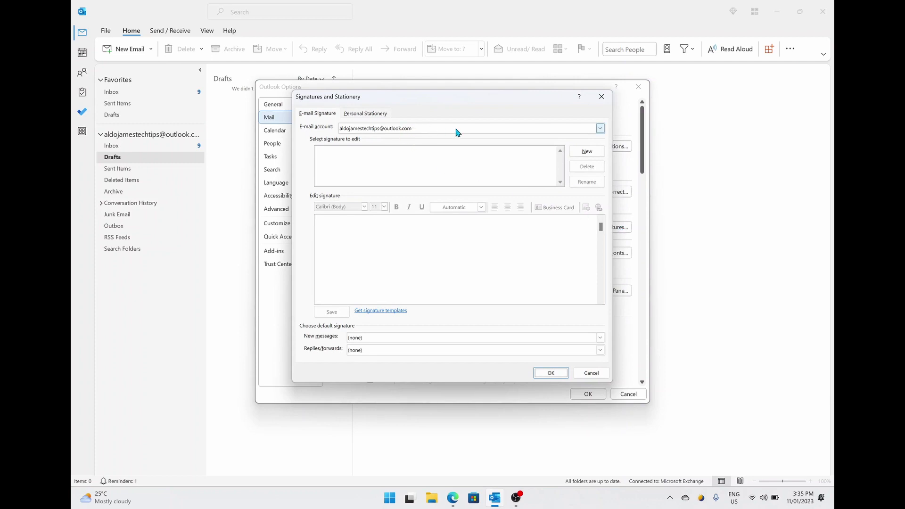
{"action": "left_click", "coordinate": [475, 133]}
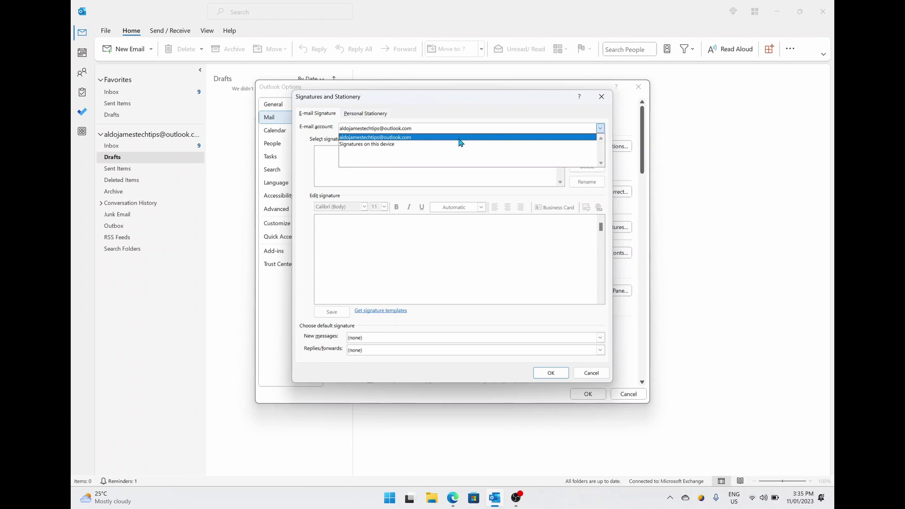
{"action": "left_click", "coordinate": [399, 138]}
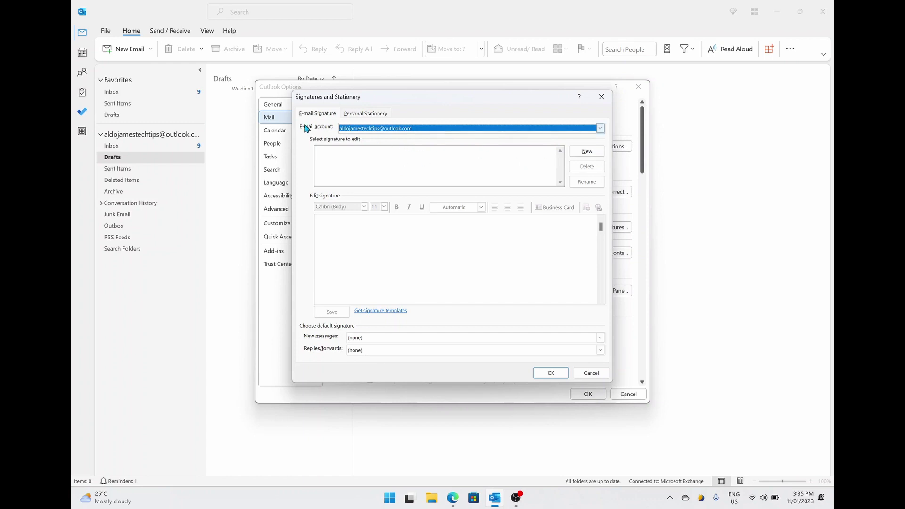
Create a new signature named 'YouTube Signature'.
{"action": "left_click", "coordinate": [593, 156]}
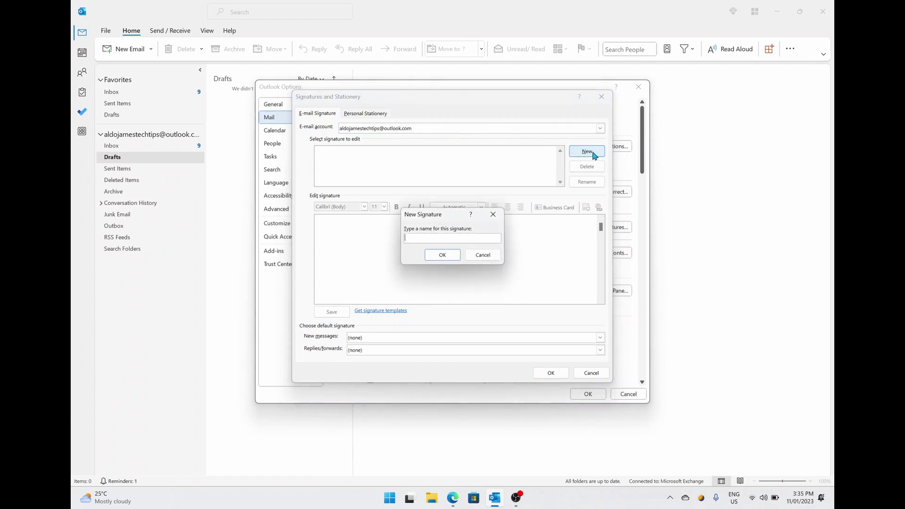
{"action": "type", "text": "YouTube si"}
{"action": "key", "text": "BackSpace"}
{"action": "key", "text": "BackSpace"}
{"action": "type", "text": "Signature"}
{"action": "key", "text": "Return"}
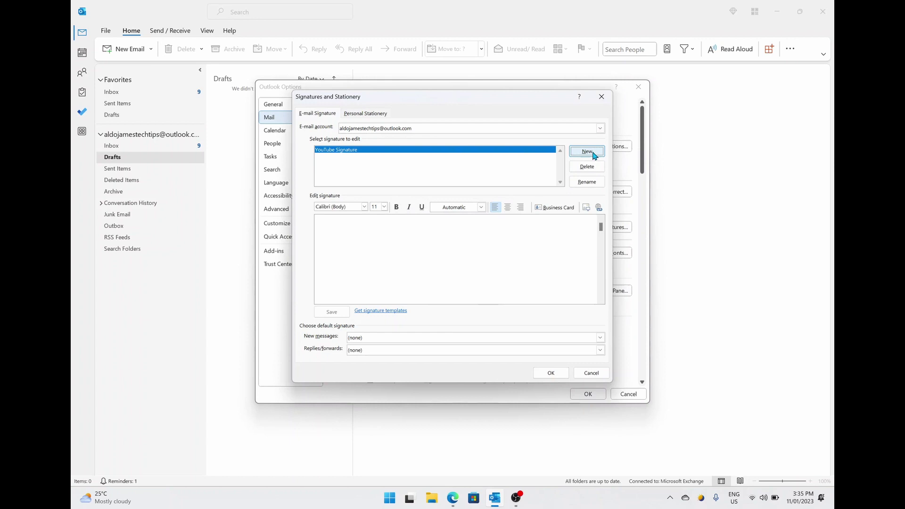
Paste 'Type here 😊' into the signature body, keeping Segoe UI Emoji at size 11.
{"action": "left_click", "coordinate": [333, 225]}
{"action": "type", "text": "Type here 😊"}
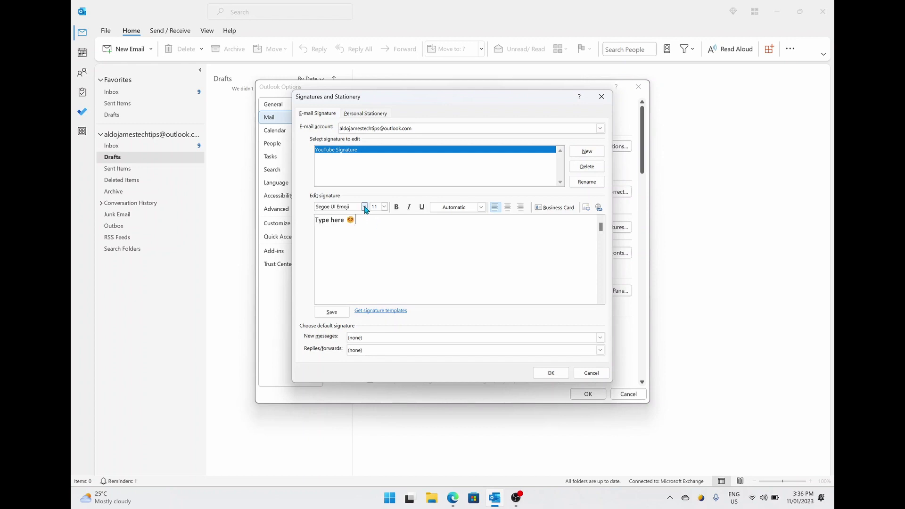
{"action": "left_click", "coordinate": [365, 207]}
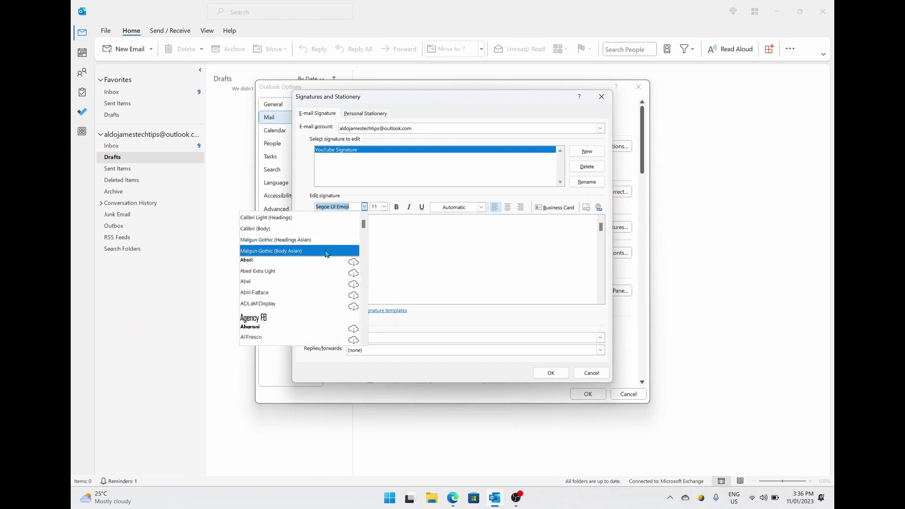
{"action": "left_click", "coordinate": [384, 241]}
{"action": "left_click", "coordinate": [385, 207]}
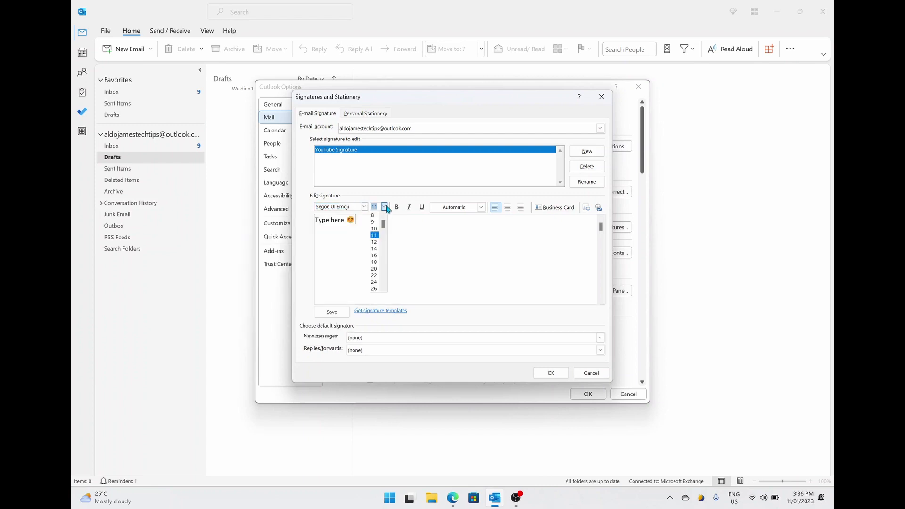
{"action": "left_click", "coordinate": [412, 235]}
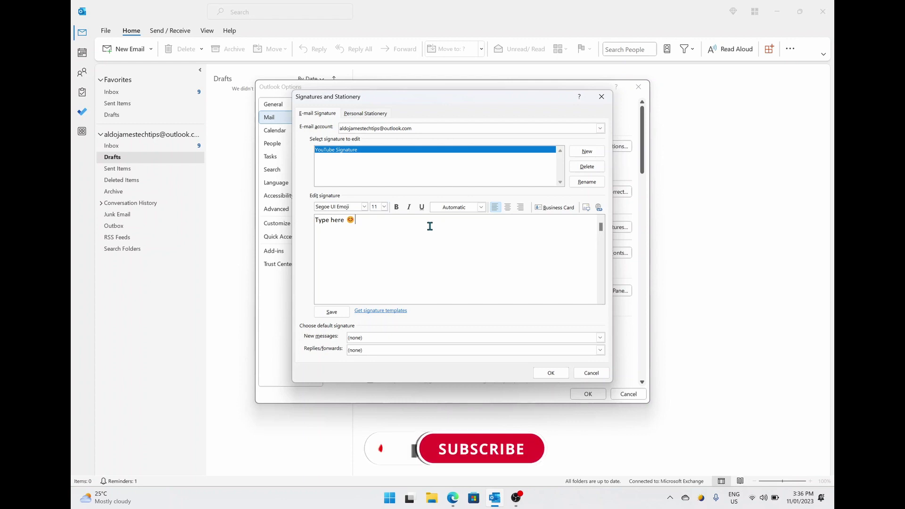
{"action": "left_click", "coordinate": [588, 209]}
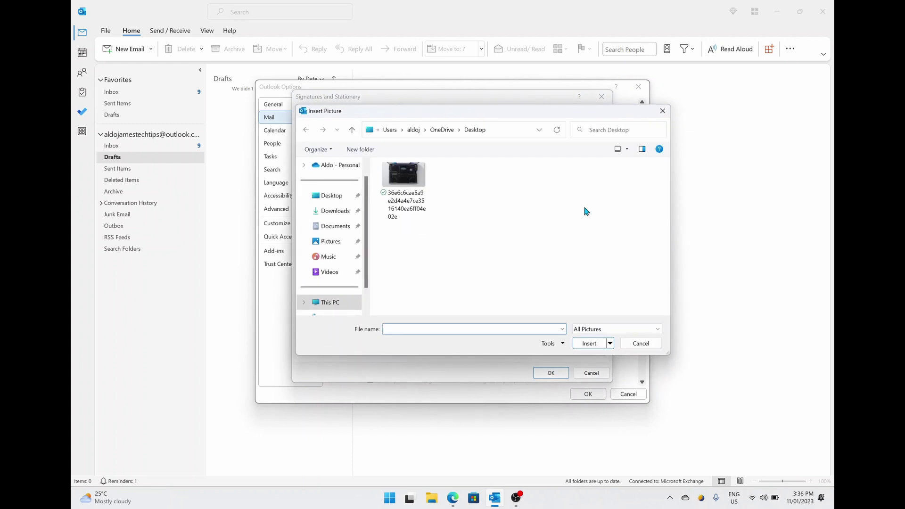
{"action": "left_click", "coordinate": [408, 180]}
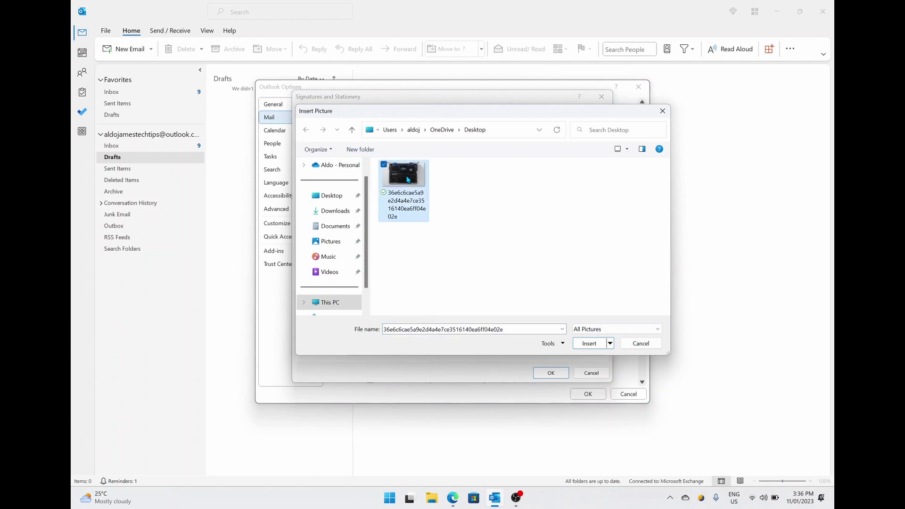
{"action": "double_click", "coordinate": [408, 180]}
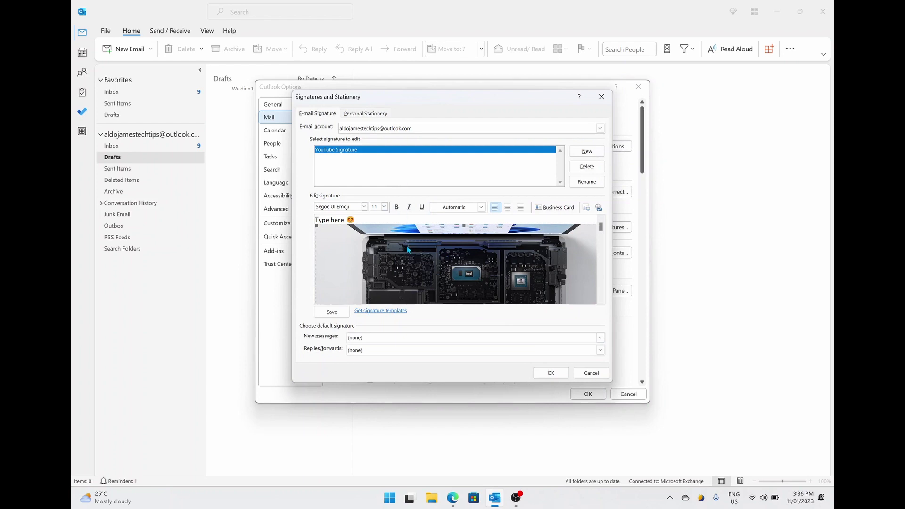
{"action": "key", "text": "Delete"}
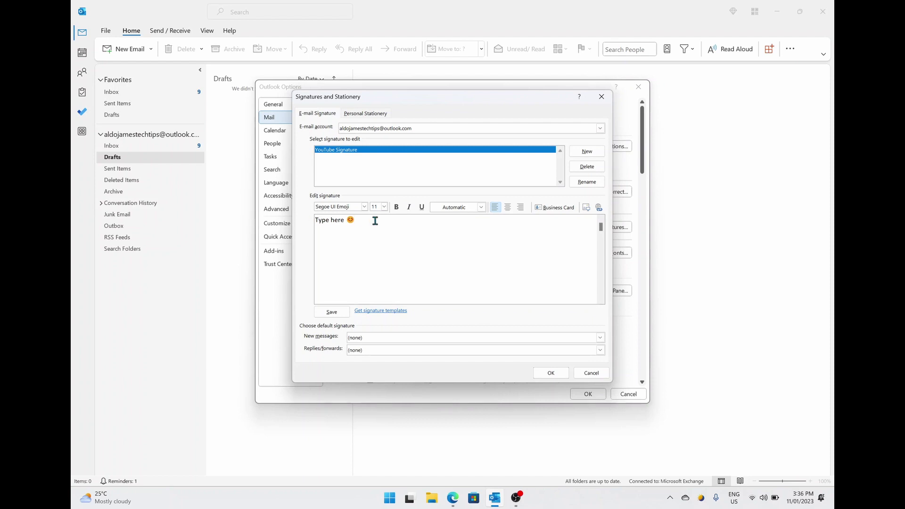
Replace the placeholder with the person's name, CEO job title, E: e-mail and P: phone lines.
{"action": "key", "text": "BackSpace"}
{"action": "key", "text": "BackSpace"}
{"action": "key", "text": "BackSpace"}
{"action": "key", "text": "BackSpace"}
{"action": "key", "text": "BackSpace"}
{"action": "key", "text": "BackSpace"}
{"action": "key", "text": "BackSpace"}
{"action": "key", "text": "BackSpace"}
{"action": "key", "text": "BackSpace"}
{"action": "key", "text": "BackSpace"}
{"action": "key", "text": "BackSpace"}
{"action": "key", "text": "BackSpace"}
{"action": "key", "text": "Return"}
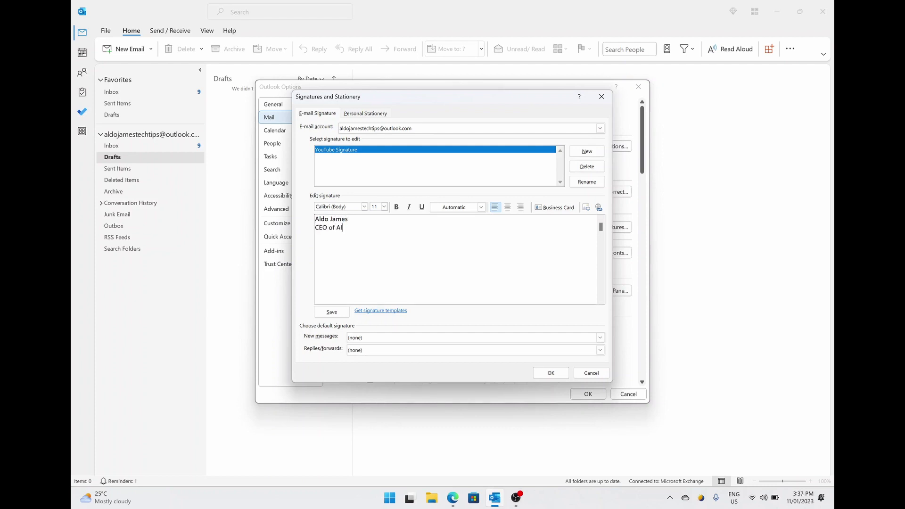
{"action": "key", "text": "Return"}
{"action": "key", "text": "Return"}
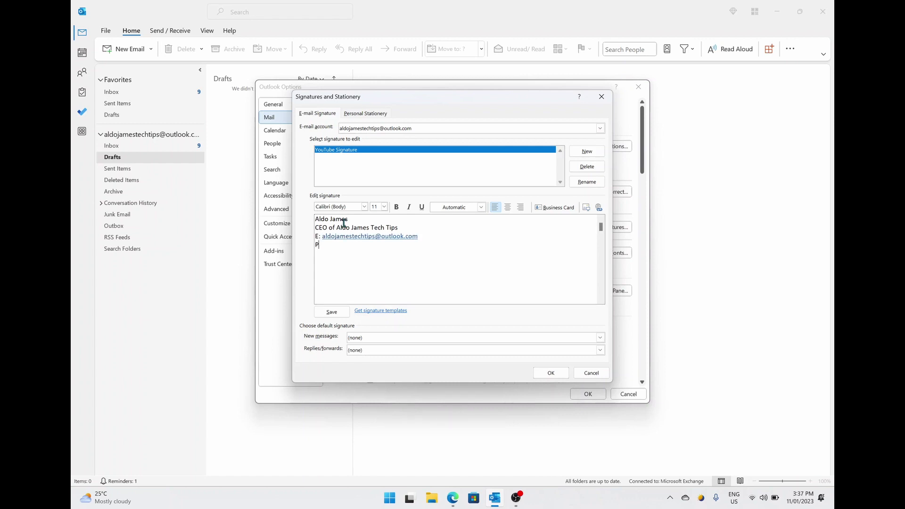
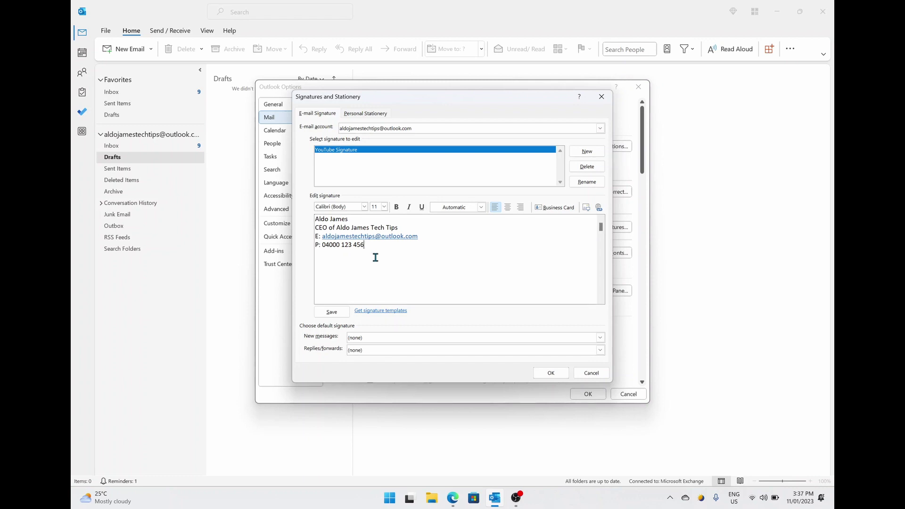
Save the signature and set YouTube Signature as default for new messages and replies/forwards.
{"action": "left_click", "coordinate": [334, 312]}
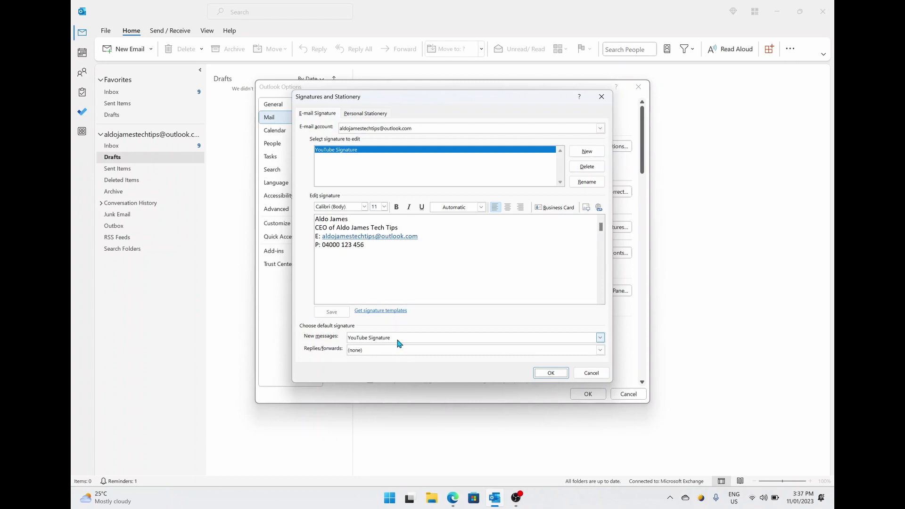
{"action": "left_click", "coordinate": [370, 352]}
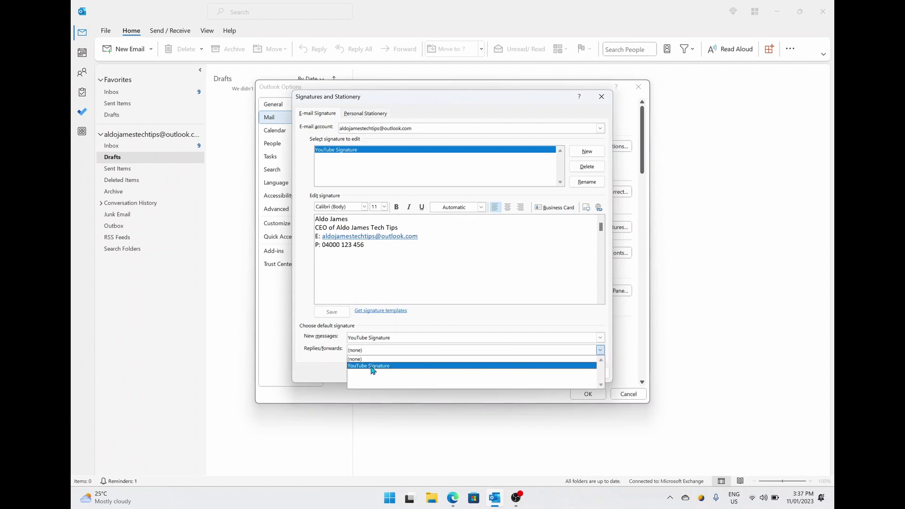
{"action": "left_click", "coordinate": [372, 367]}
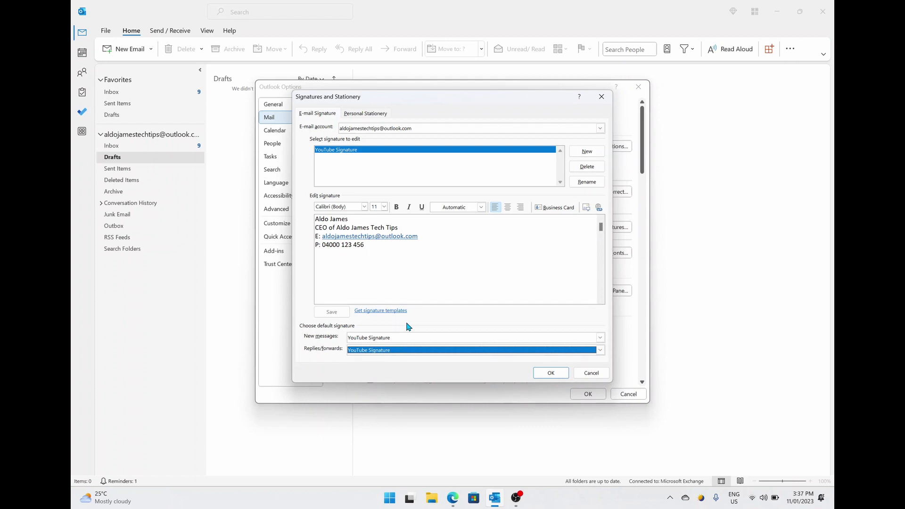
{"action": "left_click", "coordinate": [563, 375]}
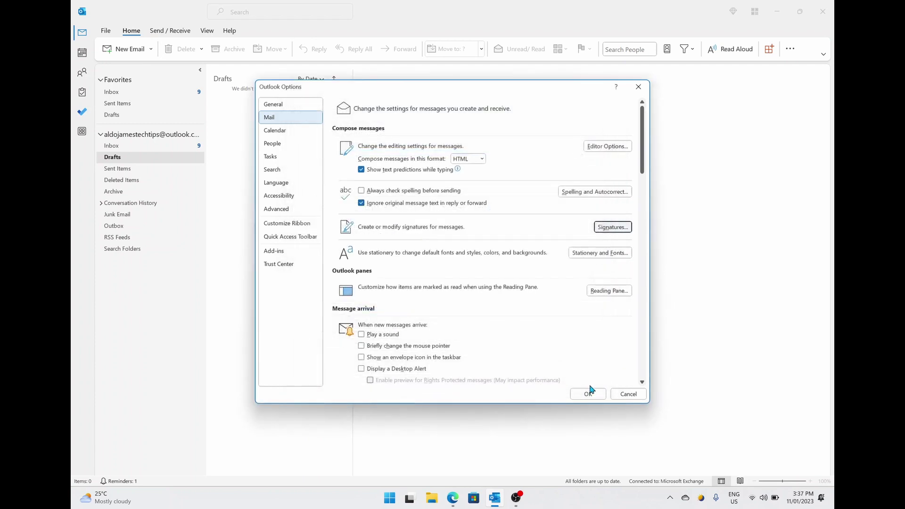
Close Outlook Options, check a new email shows the signature, then discard it without saving.
{"action": "left_click", "coordinate": [584, 394]}
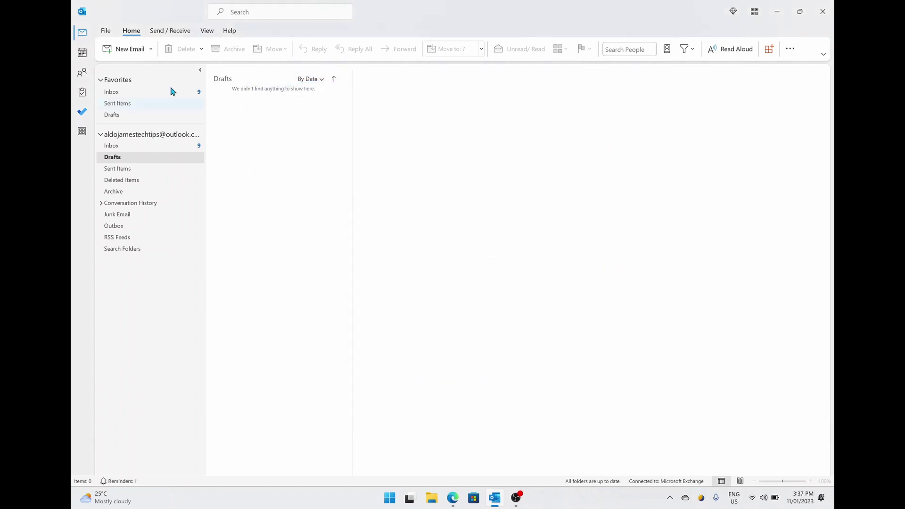
{"action": "left_click", "coordinate": [131, 51]}
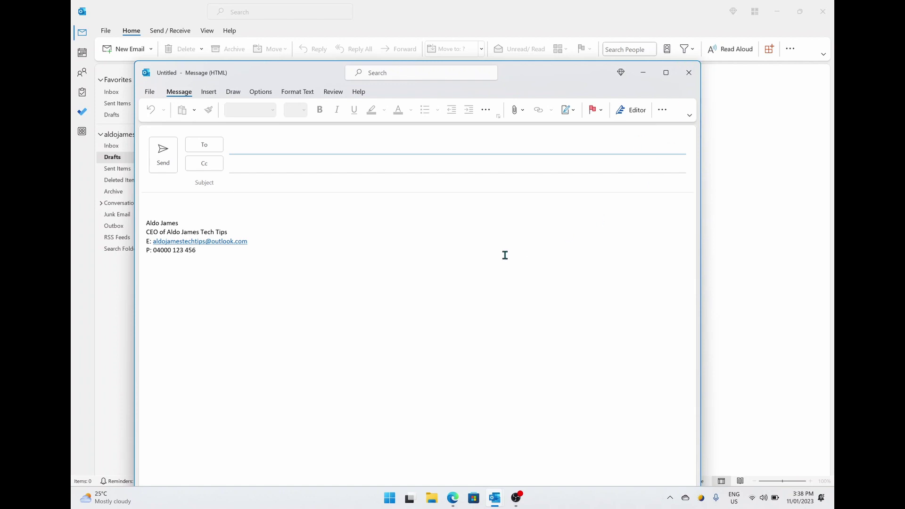
{"action": "left_click", "coordinate": [688, 72]}
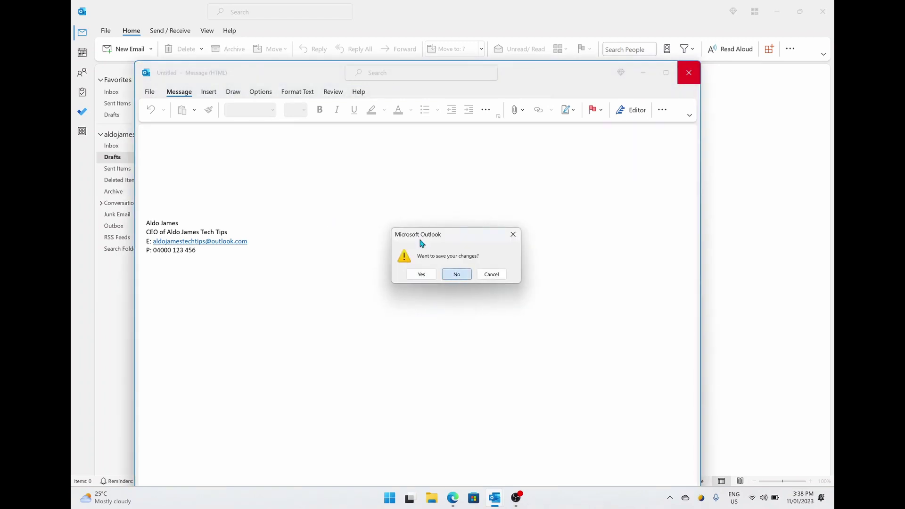
{"action": "left_click", "coordinate": [456, 274]}
Return to the Signatures and Stationery dialog through File > Options > Mail.
{"action": "left_click", "coordinate": [106, 32]}
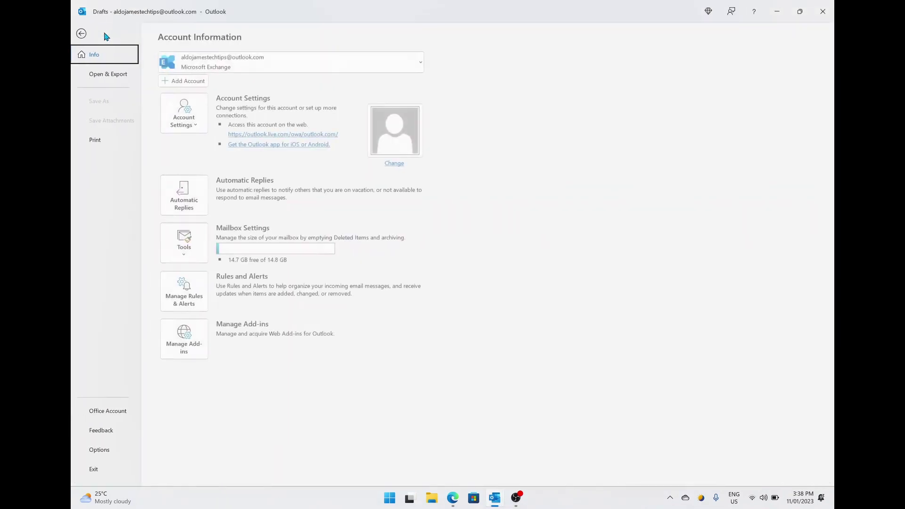
{"action": "left_click", "coordinate": [109, 452]}
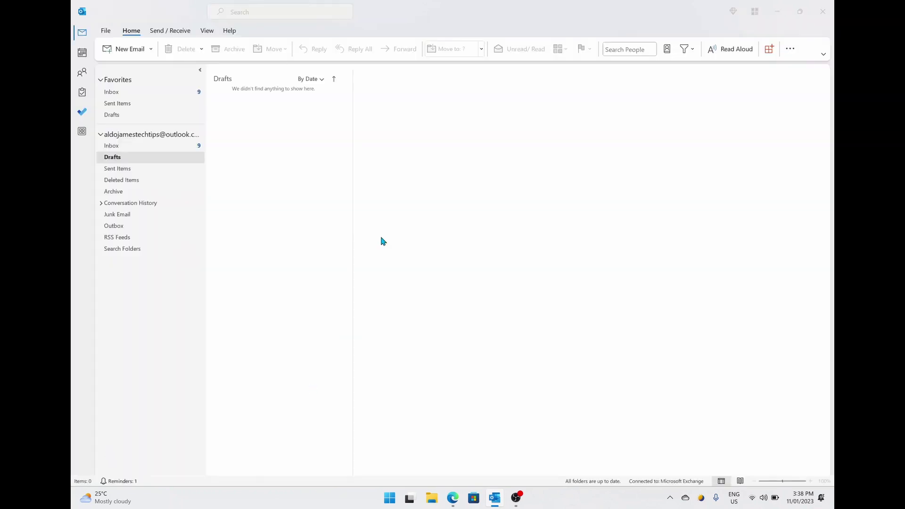
{"action": "left_click", "coordinate": [270, 117]}
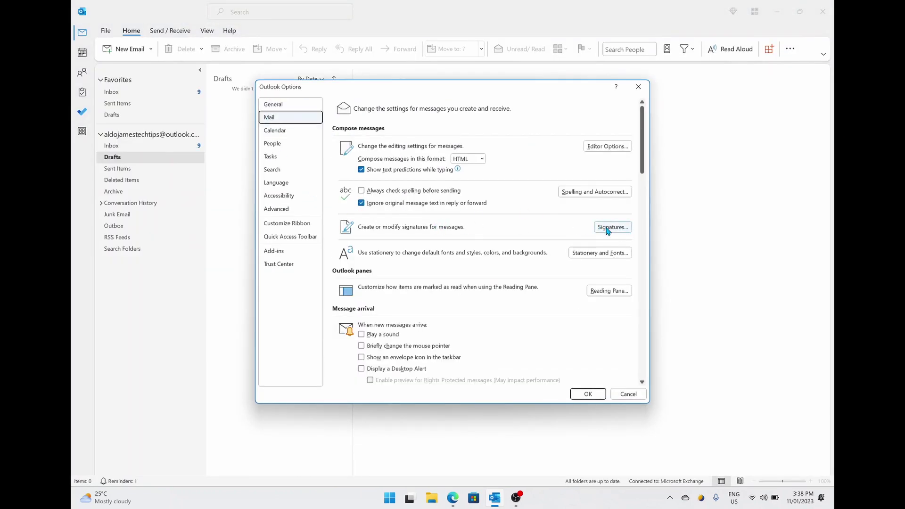
{"action": "left_click", "coordinate": [610, 231]}
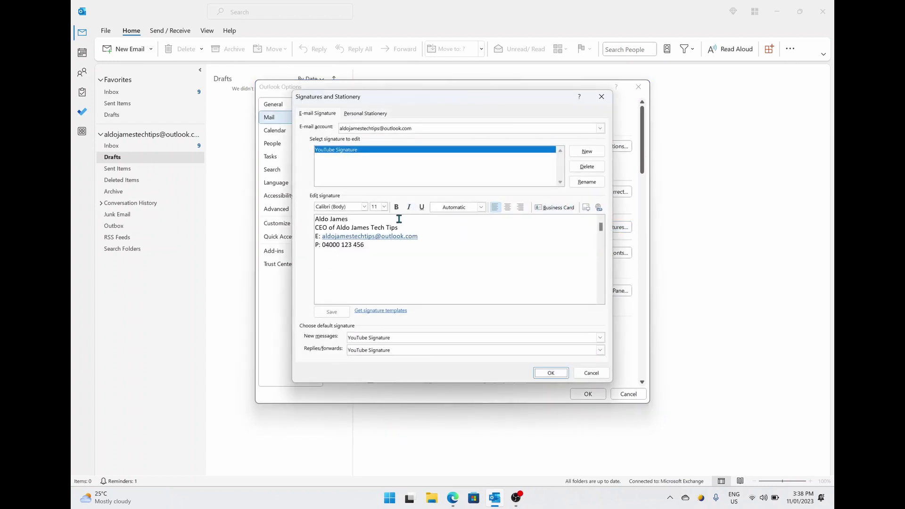
Make the signature's name line bold at 14 pt.
{"action": "left_click_drag", "start_coordinate": [361, 219], "coordinate": [312, 220]}
{"action": "left_click", "coordinate": [398, 208]}
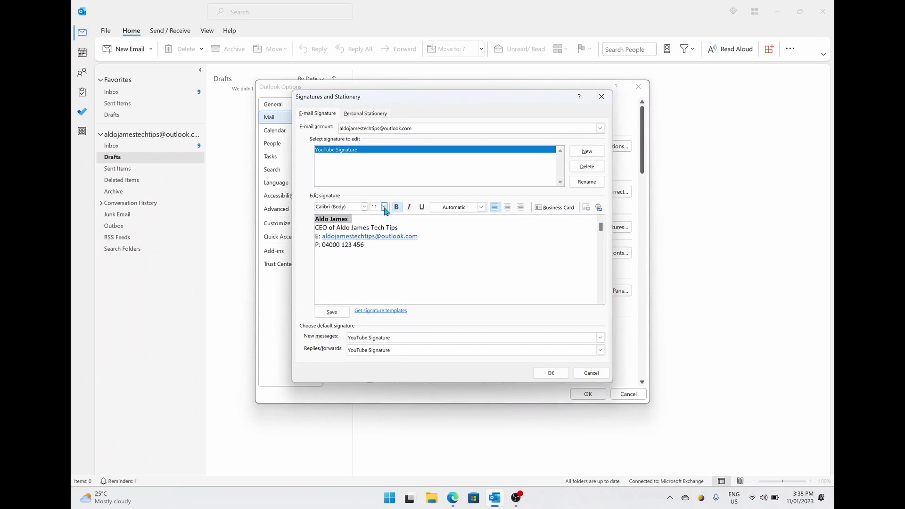
{"action": "left_click", "coordinate": [385, 206]}
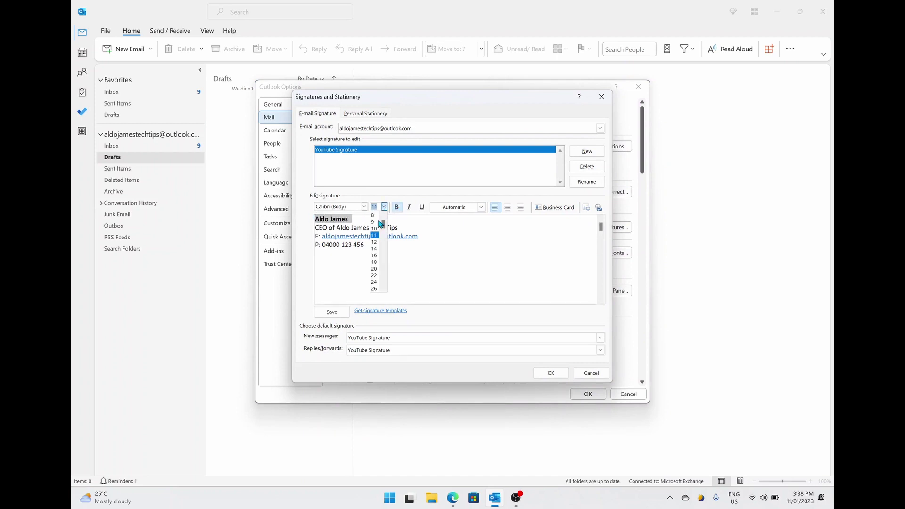
{"action": "left_click", "coordinate": [376, 249]}
Italicize the job title line and bold the E: and P: labels.
{"action": "left_click_drag", "start_coordinate": [407, 231], "coordinate": [315, 230]}
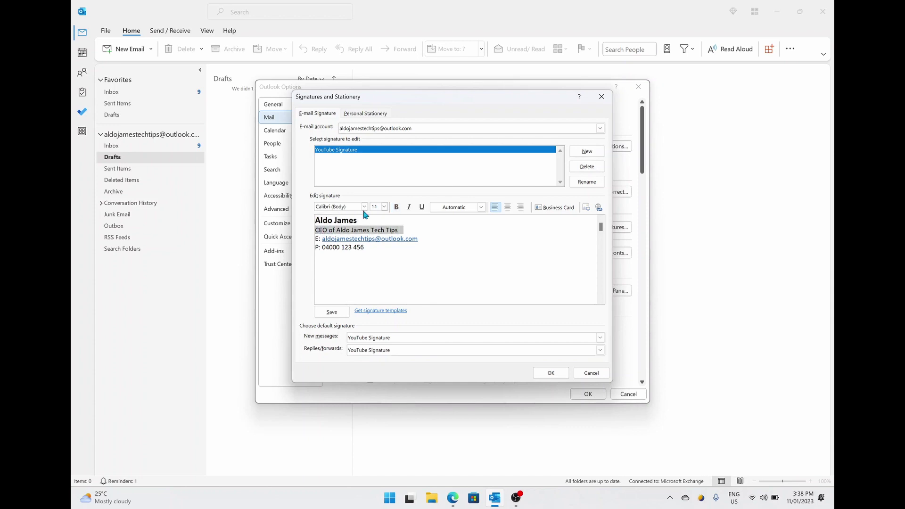
{"action": "left_click", "coordinate": [409, 209]}
{"action": "left_click", "coordinate": [354, 253]}
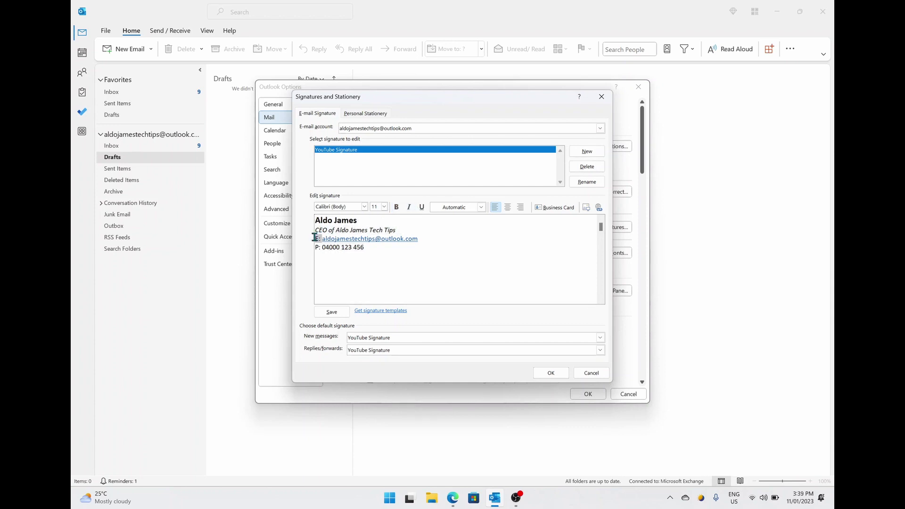
{"action": "left_click", "coordinate": [397, 208]}
{"action": "left_click_drag", "start_coordinate": [321, 247], "coordinate": [314, 247]}
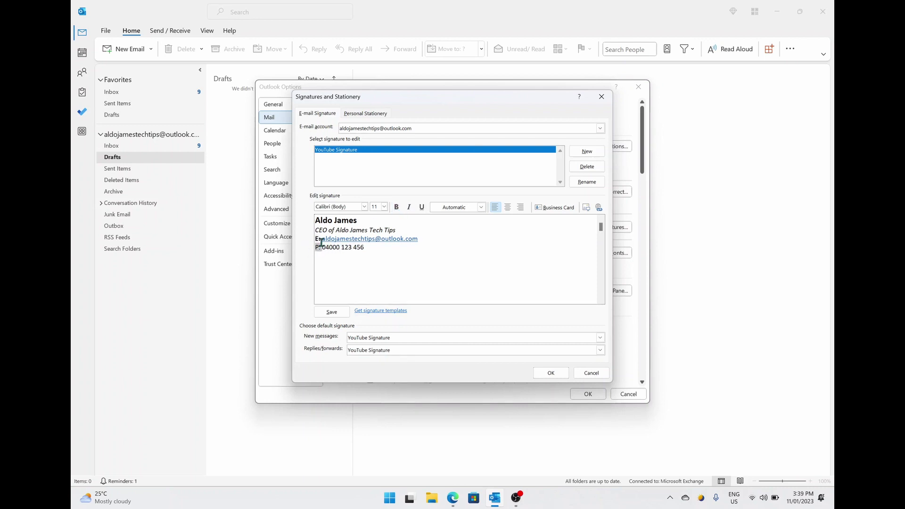
{"action": "left_click", "coordinate": [396, 207]}
{"action": "left_click", "coordinate": [389, 247]}
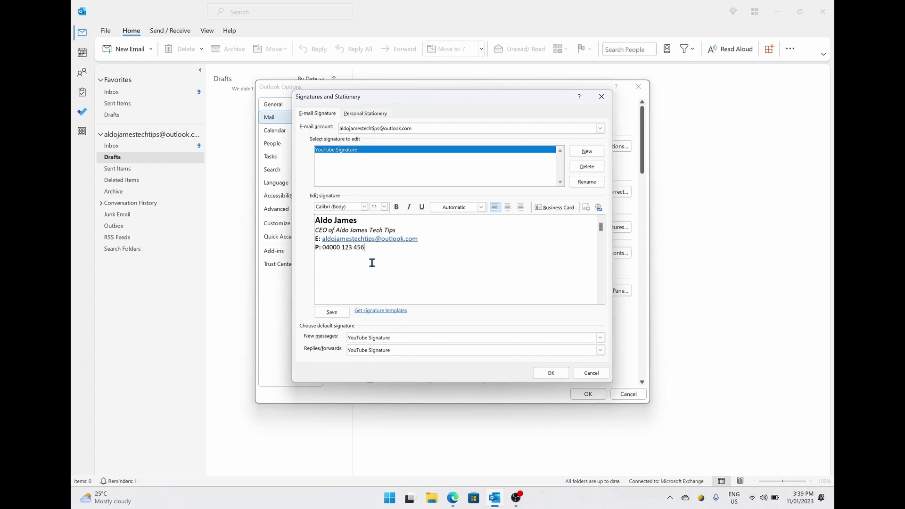
Save the formatted signature and close both settings dialogs.
{"action": "left_click", "coordinate": [332, 312]}
{"action": "left_click", "coordinate": [550, 373]}
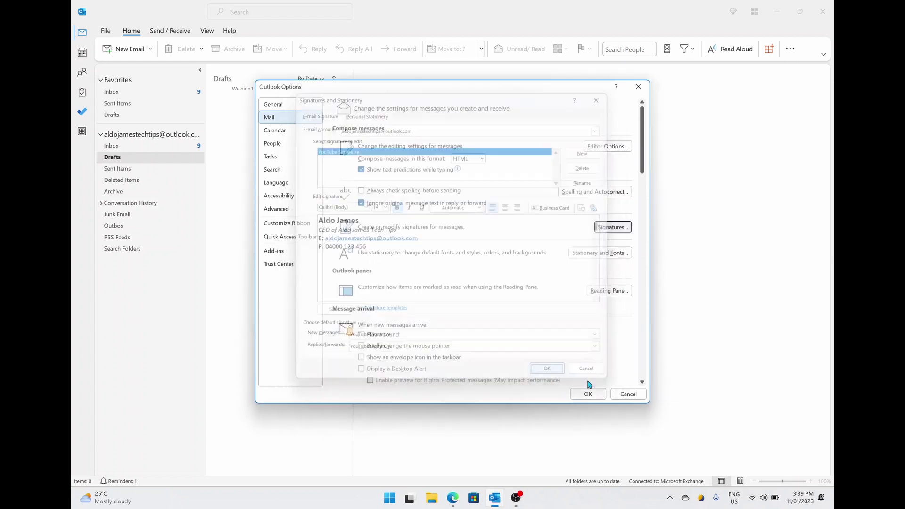
{"action": "left_click", "coordinate": [588, 394]}
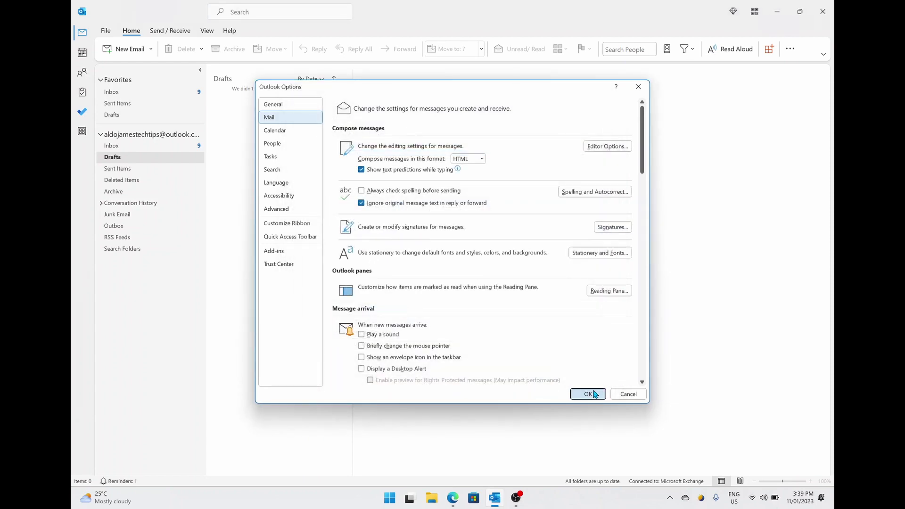
Start a new email to verify the formatted signature is inserted automatically.
{"action": "left_click", "coordinate": [126, 54]}
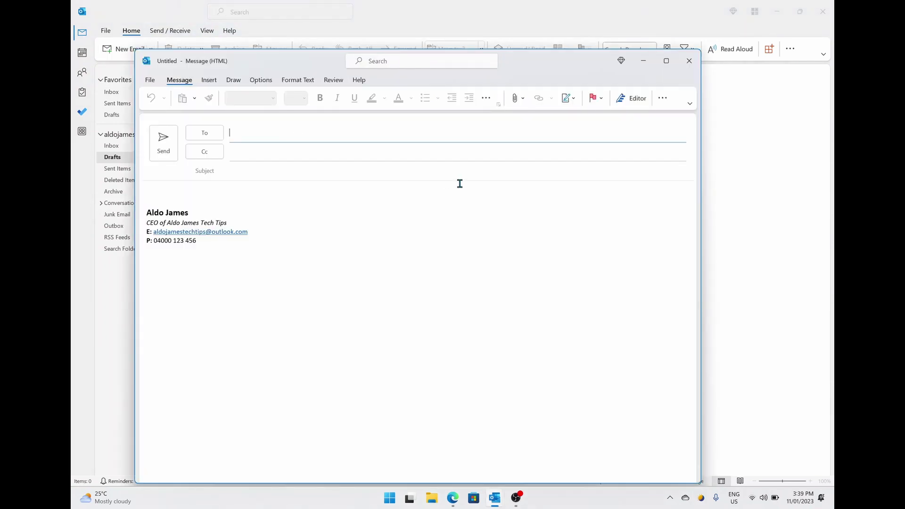